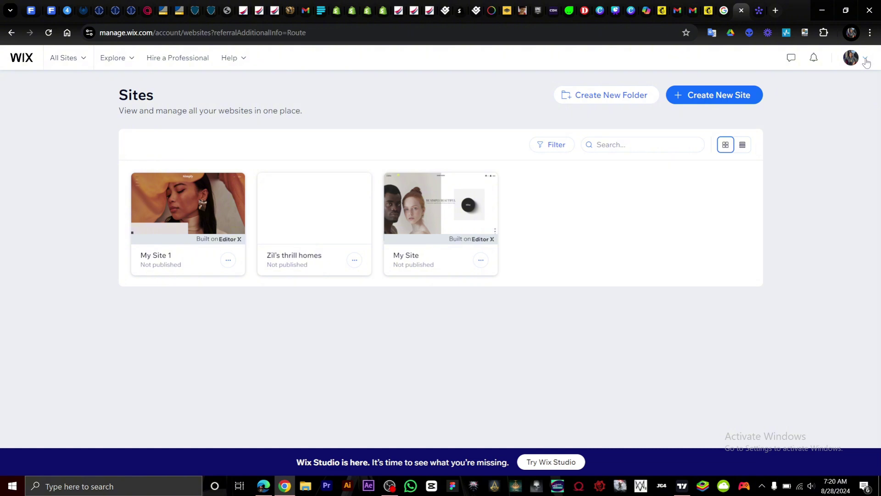
# Go to Account Settings from the avatar menu and dismiss the Set Your Password prompt.
pyautogui.click(866, 61)
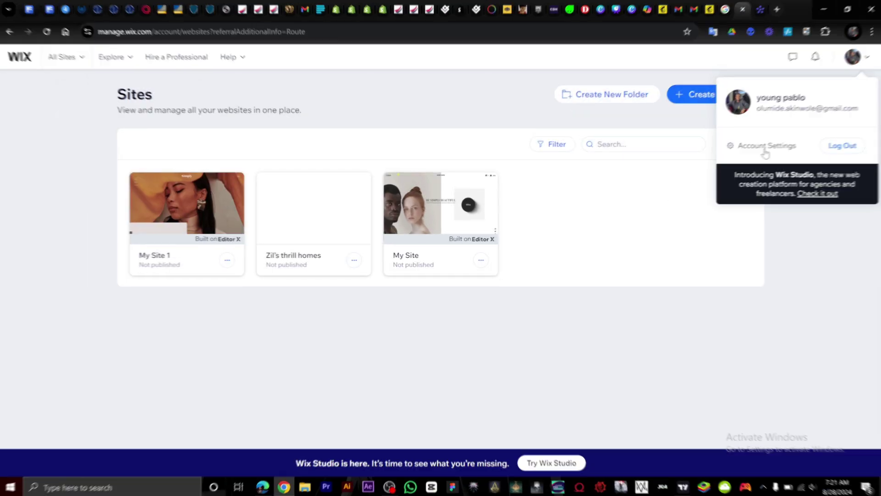
pyautogui.click(759, 147)
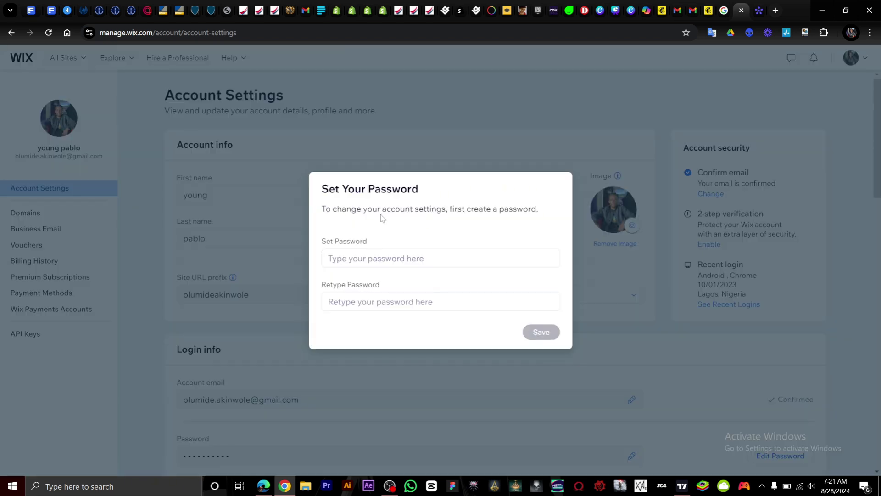
pyautogui.click(381, 257)
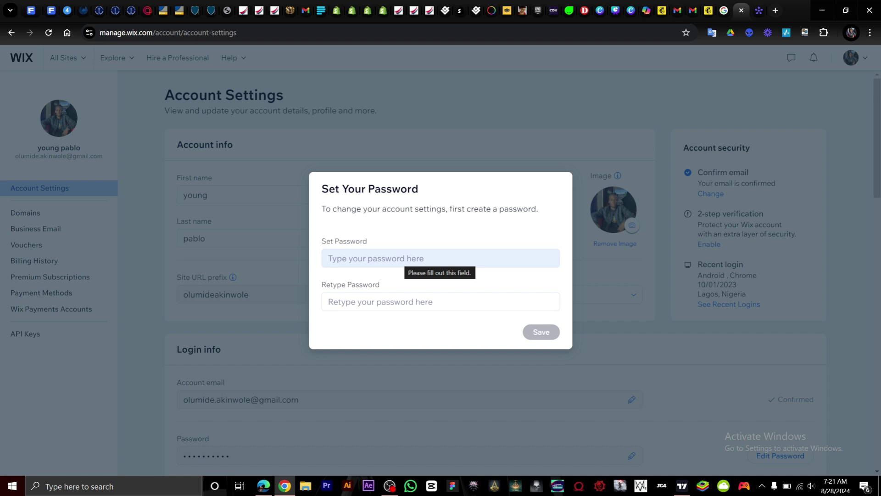
pyautogui.click(390, 329)
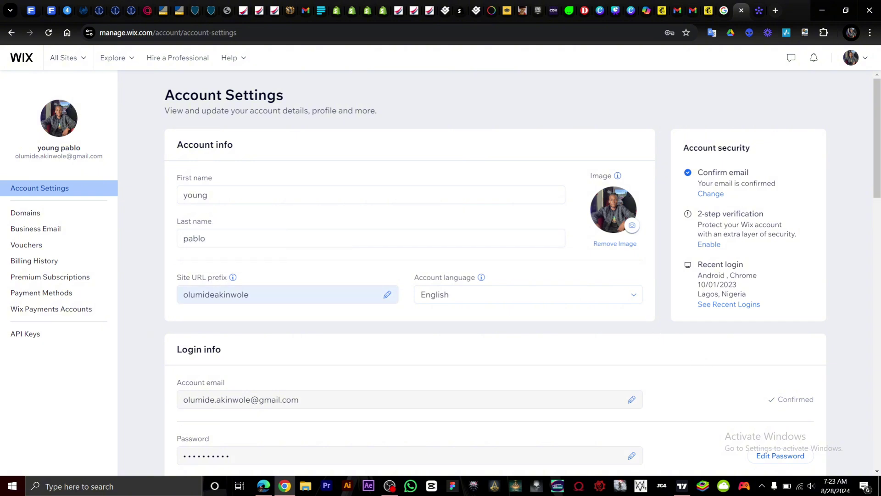
# Replace the old site URL prefix with Marketbetter and save it.
pyautogui.click(288, 296)
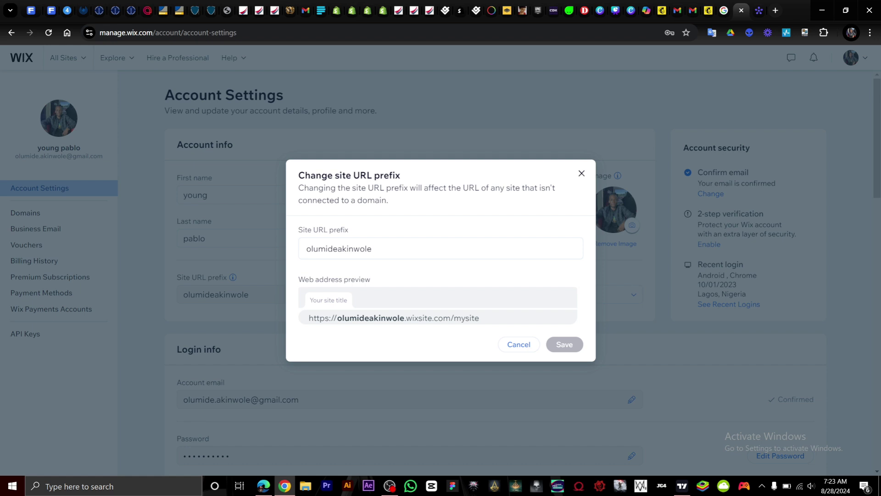
pyautogui.moveTo(305, 248); pyautogui.dragTo(372, 249)
pyautogui.click(371, 248)
pyautogui.press('BackSpace')
pyautogui.press('BackSpace')
pyautogui.press('BackSpace')
pyautogui.press('BackSpace')
pyautogui.press('BackSpace')
pyautogui.press('BackSpace')
pyautogui.press('BackSpace')
pyautogui.press('BackSpace')
pyautogui.press('BackSpace')
pyautogui.press('BackSpace')
pyautogui.press('BackSpace')
pyautogui.press('BackSpace')
pyautogui.press('BackSpace')
pyautogui.press('BackSpace')
pyautogui.press('BackSpace')
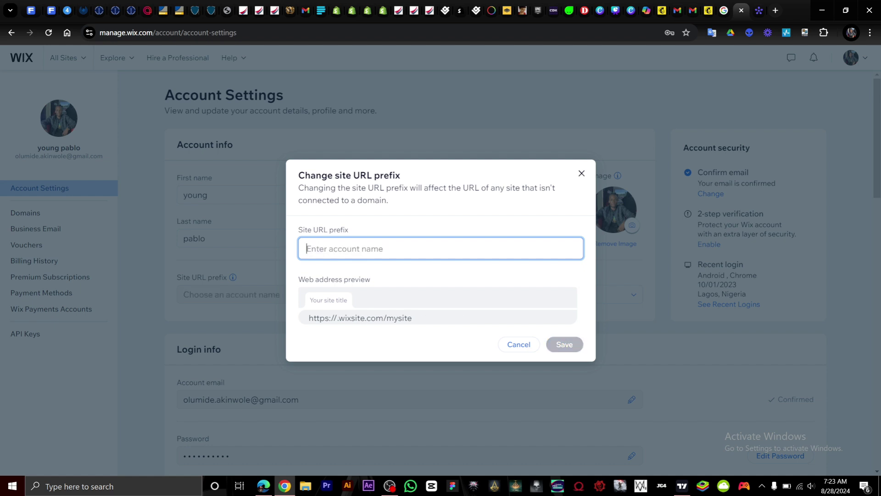
pyautogui.write('Ma')
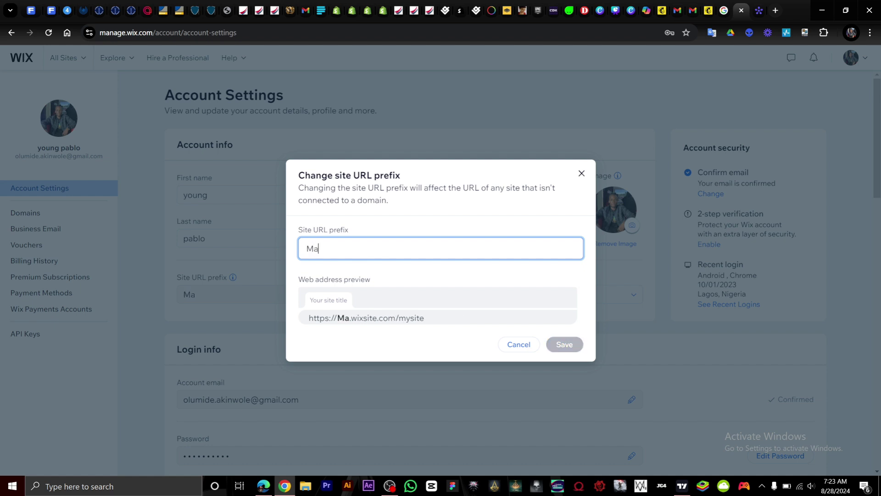
pyautogui.write('rketbetter')
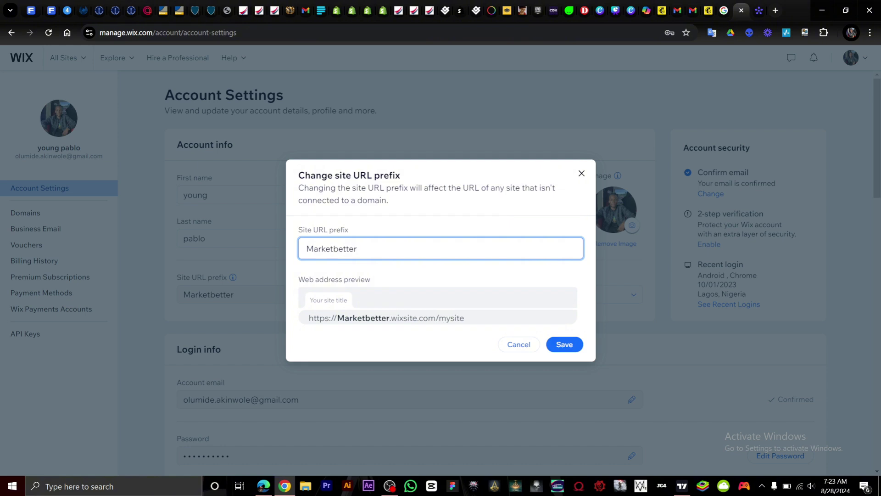
pyautogui.click(559, 346)
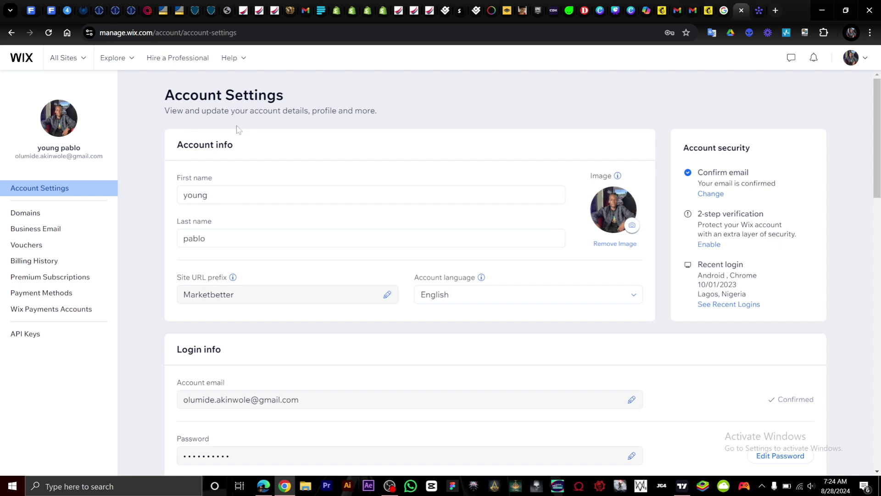
# Return to the Sites dashboard listing My Site 1, Zil's thrill homes and My Site.
pyautogui.click(84, 60)
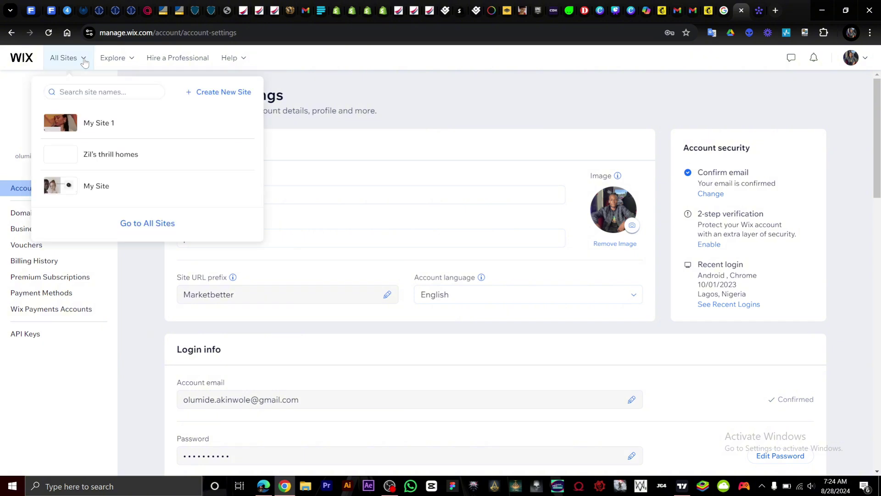
pyautogui.click(100, 124)
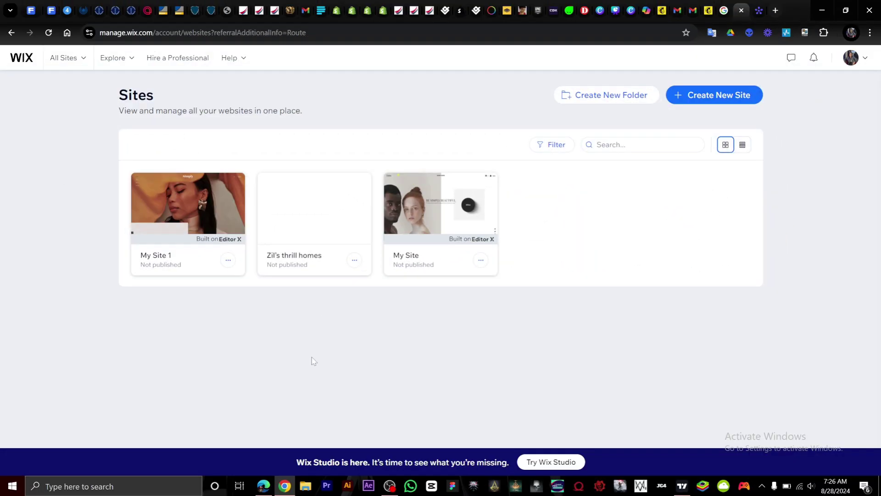
pyautogui.click(85, 59)
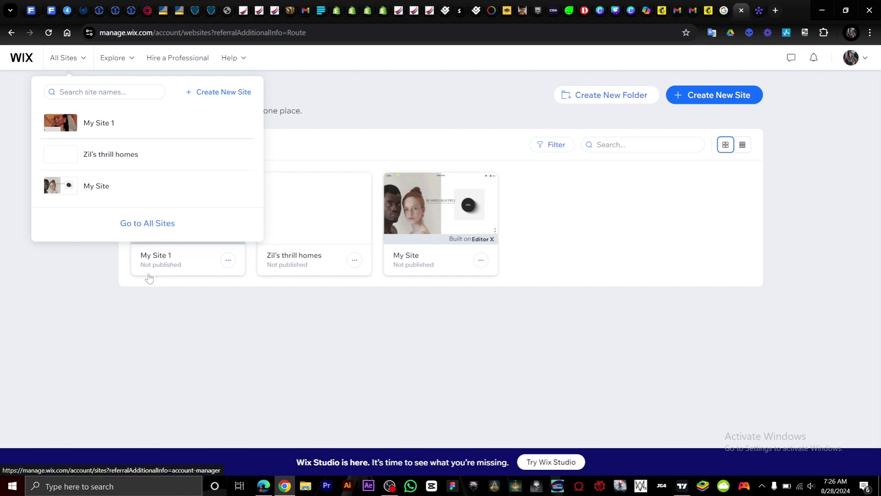
pyautogui.click(132, 268)
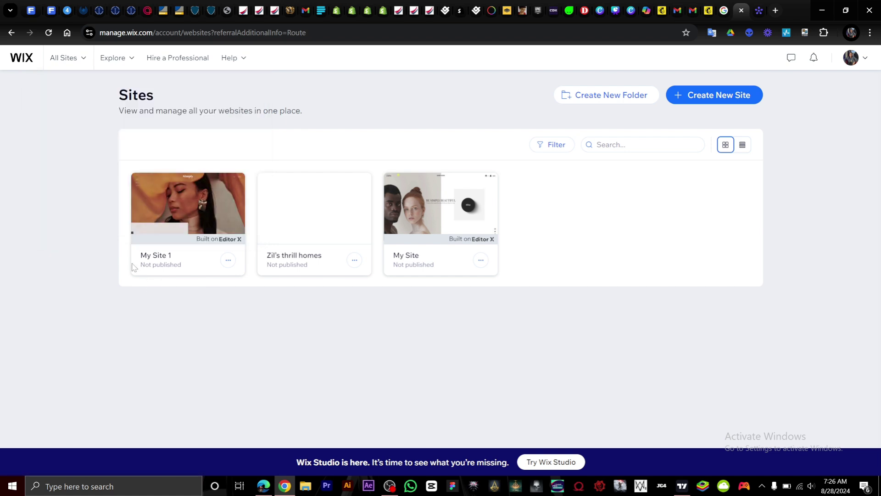
# Rename My Site 1 to makeithappen through its Site Actions menu.
pyautogui.click(228, 261)
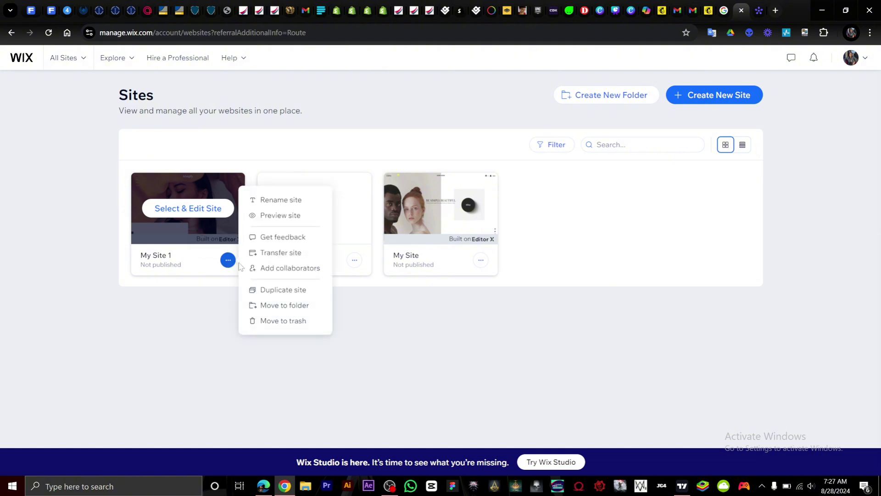
pyautogui.click(289, 206)
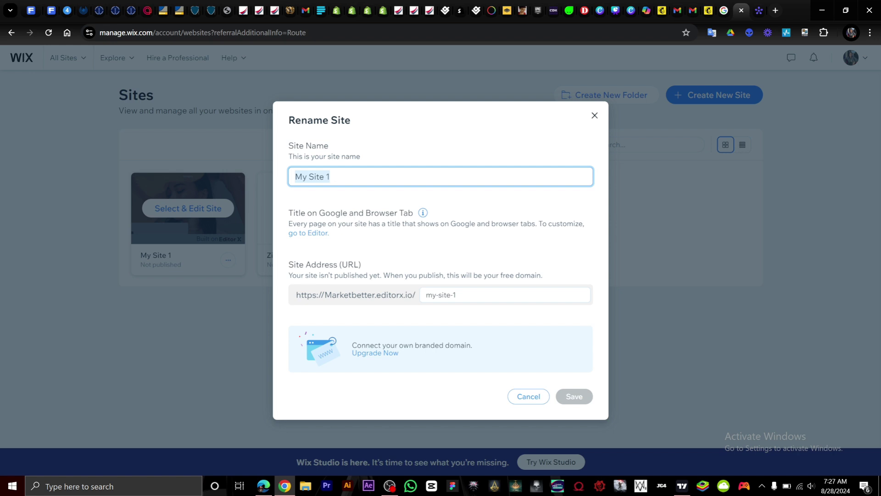
pyautogui.write('makebetterweb')
pyautogui.click(574, 396)
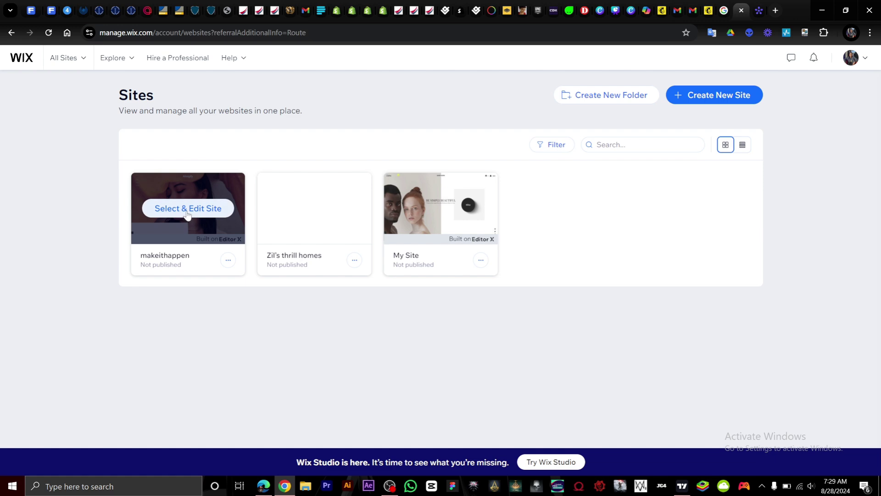
# On the makeithappen site's dashboard, rename the site to makeitbetter.
pyautogui.click(188, 214)
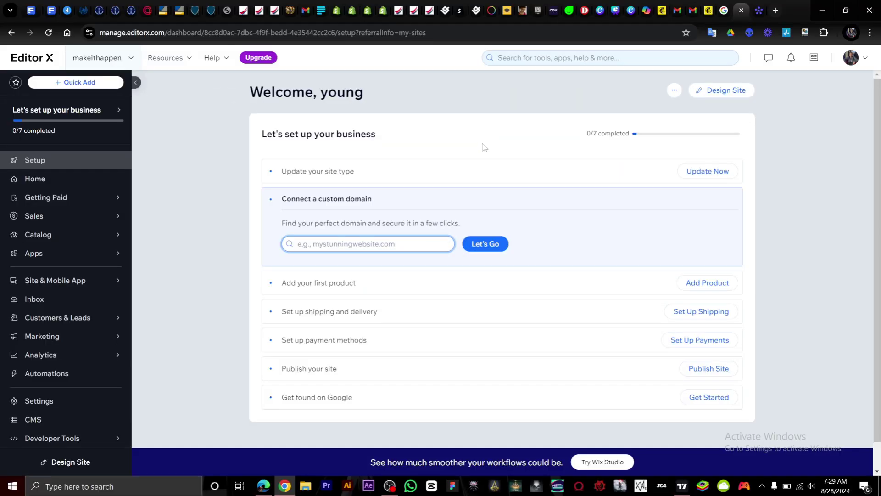
pyautogui.click(674, 91)
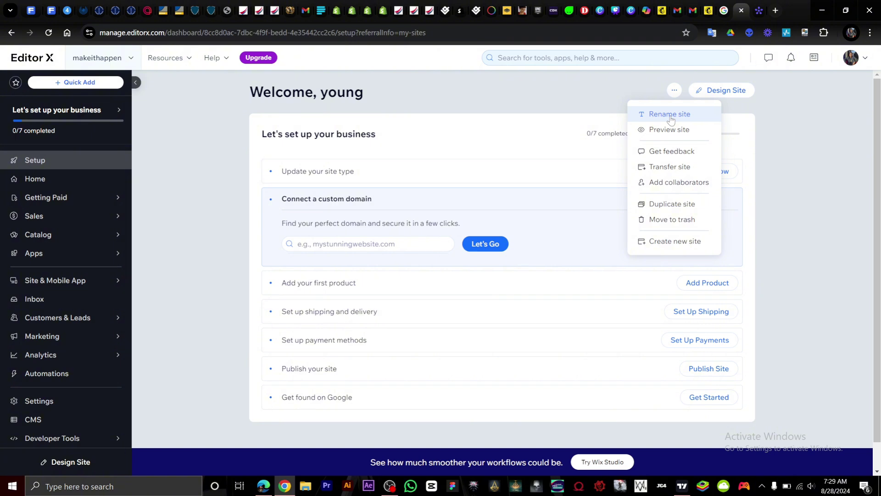
pyautogui.click(670, 115)
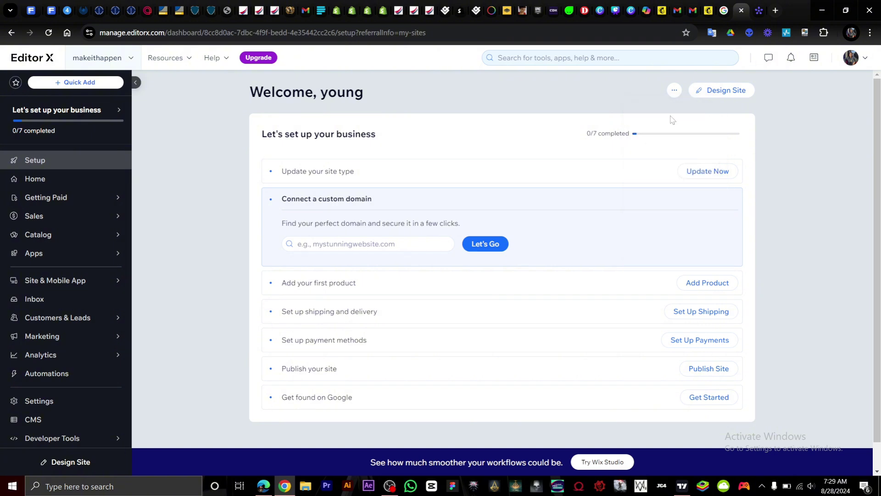
pyautogui.write('makeitbetter')
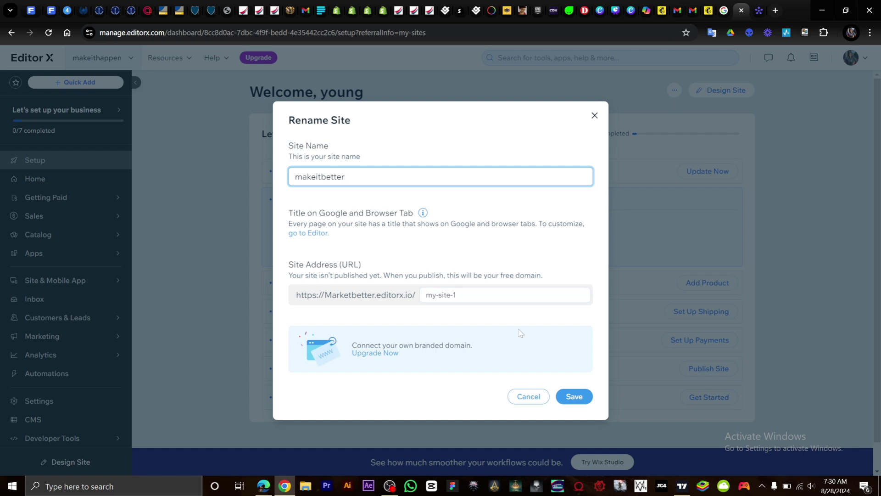
pyautogui.click(577, 396)
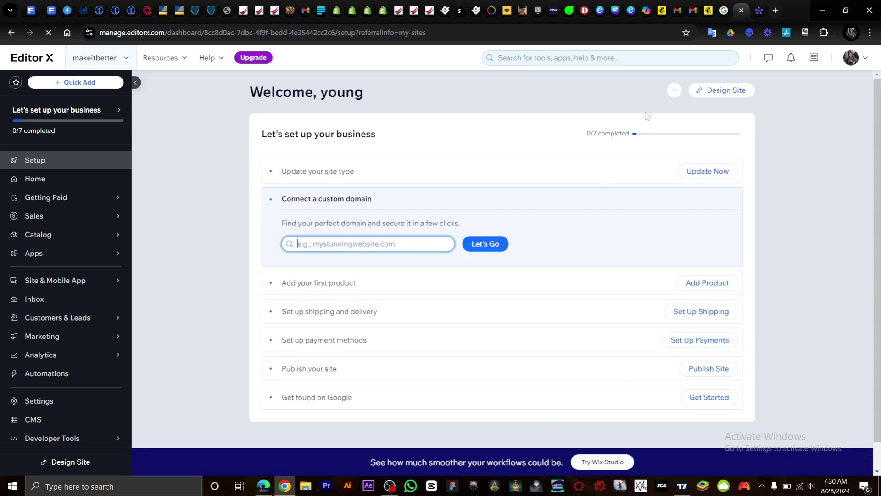
pyautogui.click(674, 91)
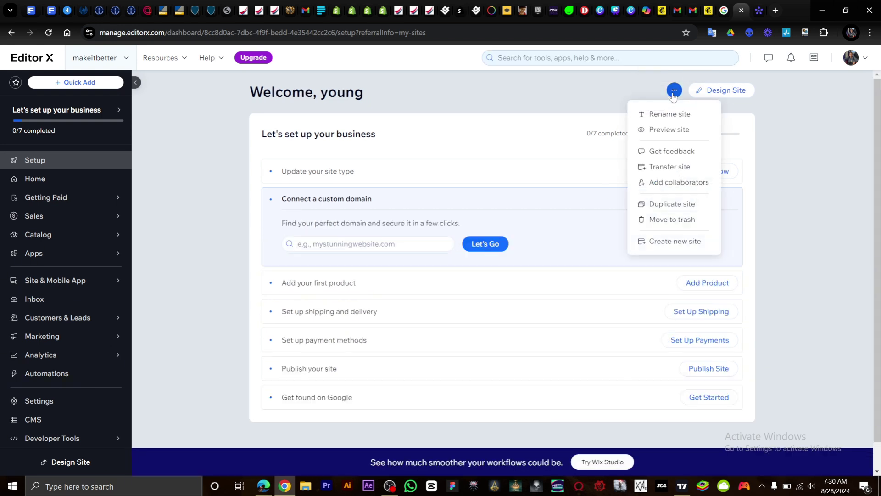
# Preview the site at marketbetter.editorx.io/makeithappen and scroll through the Simply jewelry storefront.
pyautogui.click(671, 131)
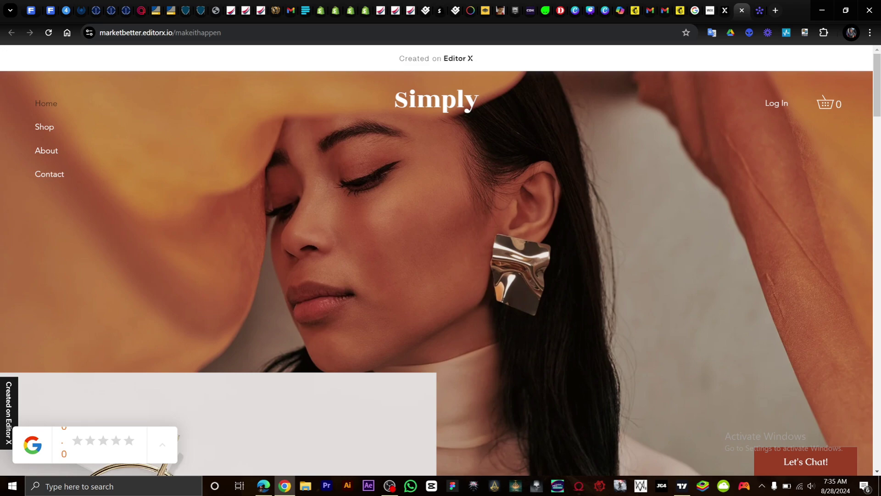
pyautogui.scroll(-8, 229, 177)
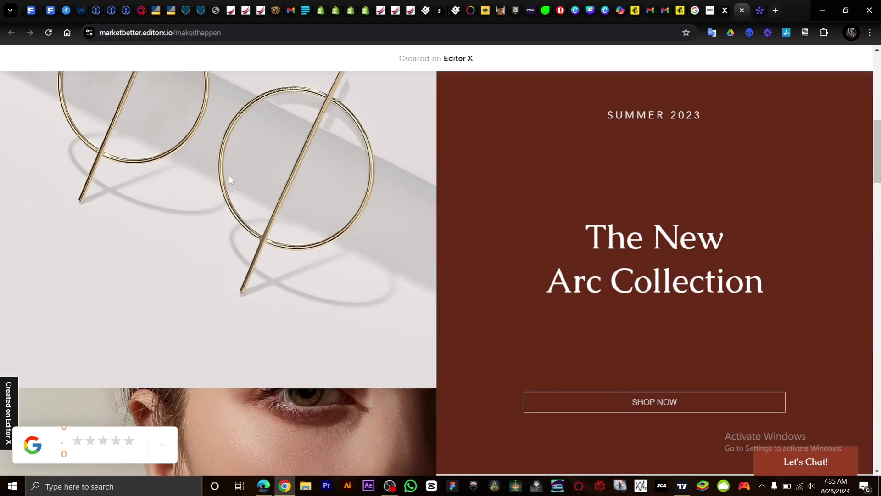
pyautogui.scroll(-15, 229, 179)
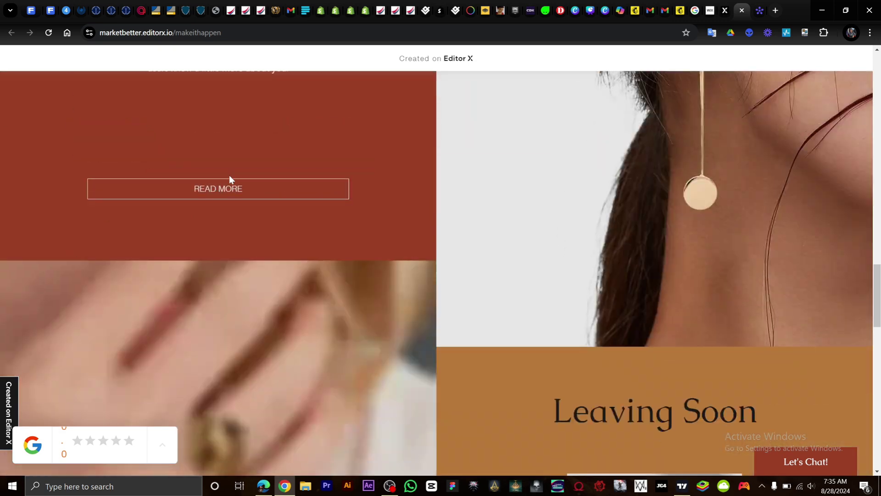
pyautogui.scroll(-10, 231, 179)
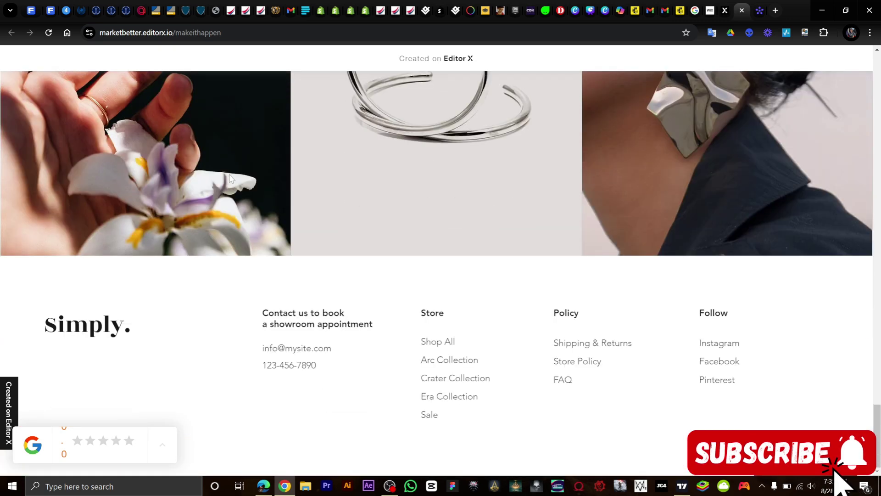
pyautogui.scroll(5, 275, 350)
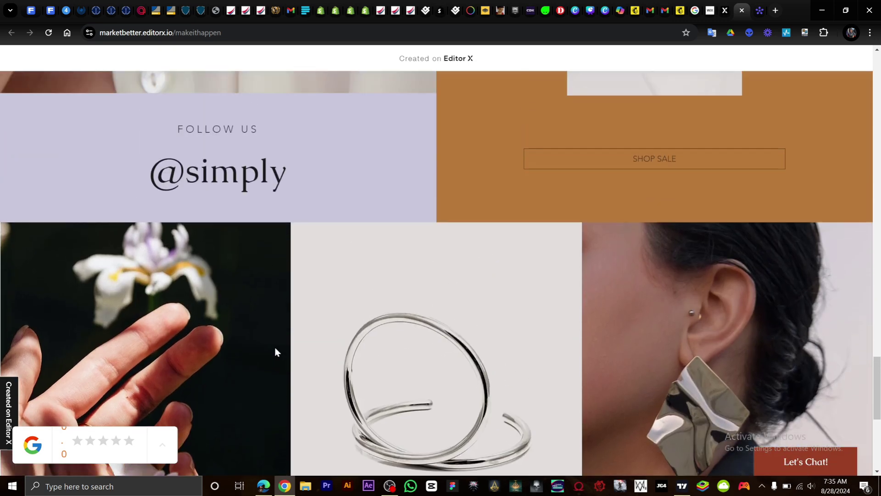
pyautogui.scroll(10, 274, 346)
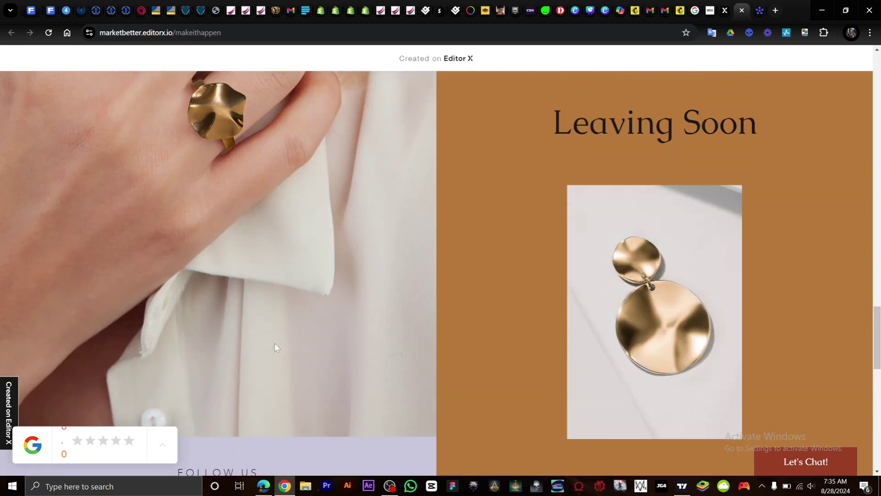
pyautogui.scroll(10, 275, 342)
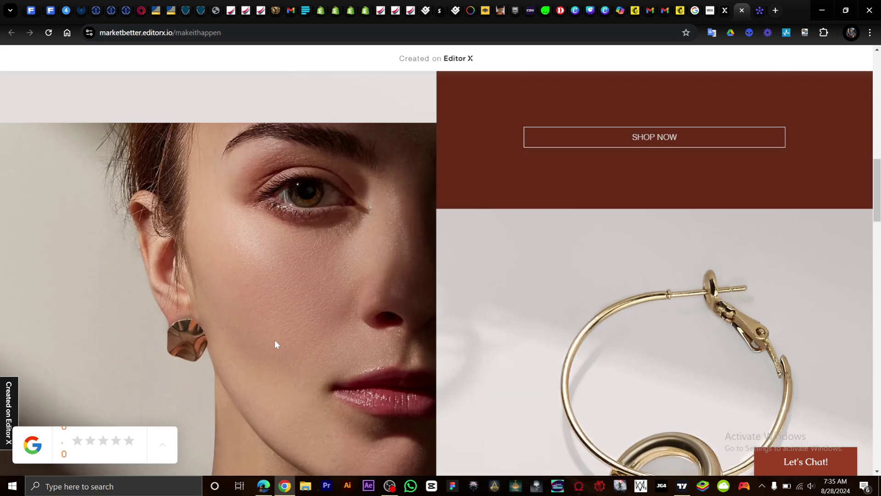